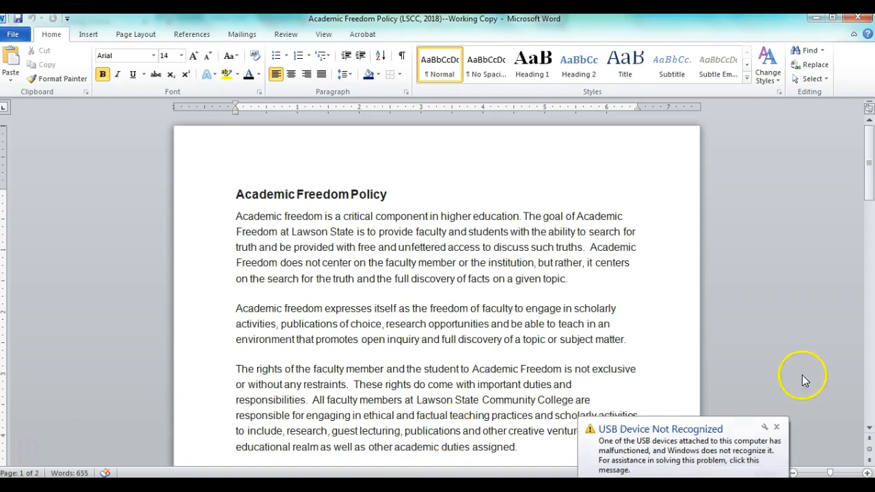
- Save the Academic Freedom Policy working copy as a PDF in the Downloads folder
left_click(777, 427)
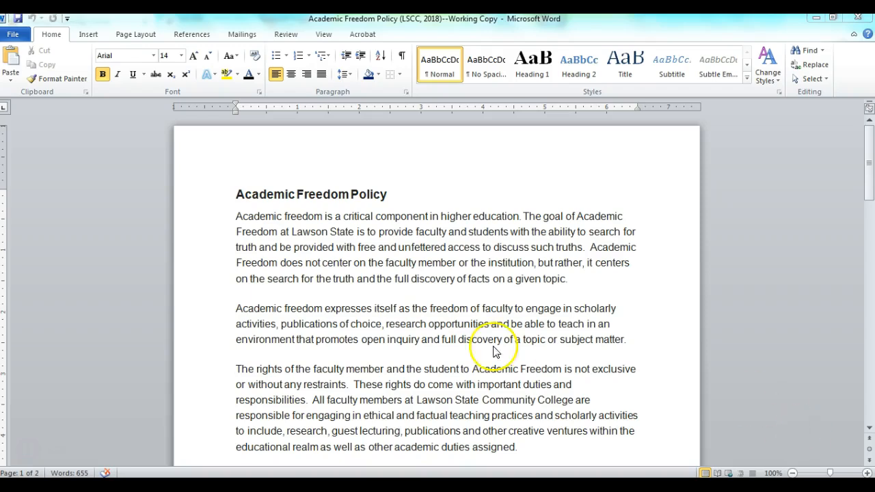
left_click(253, 169)
left_click(16, 35)
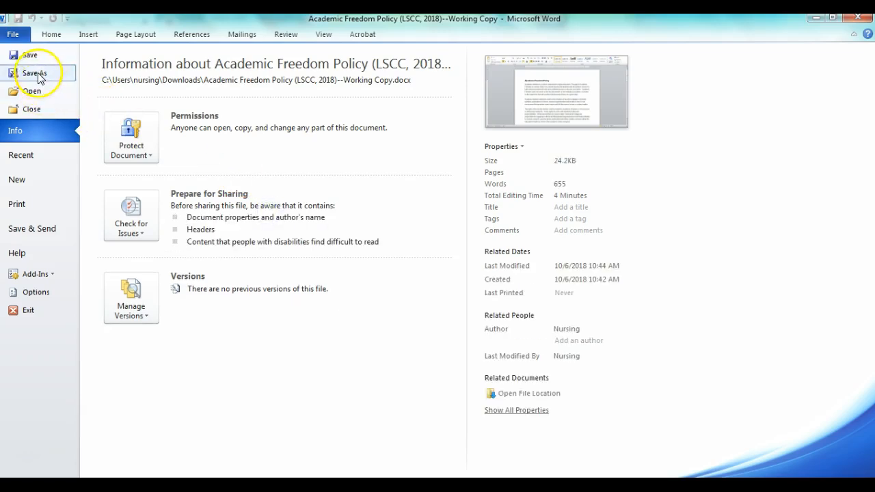
left_click(35, 73)
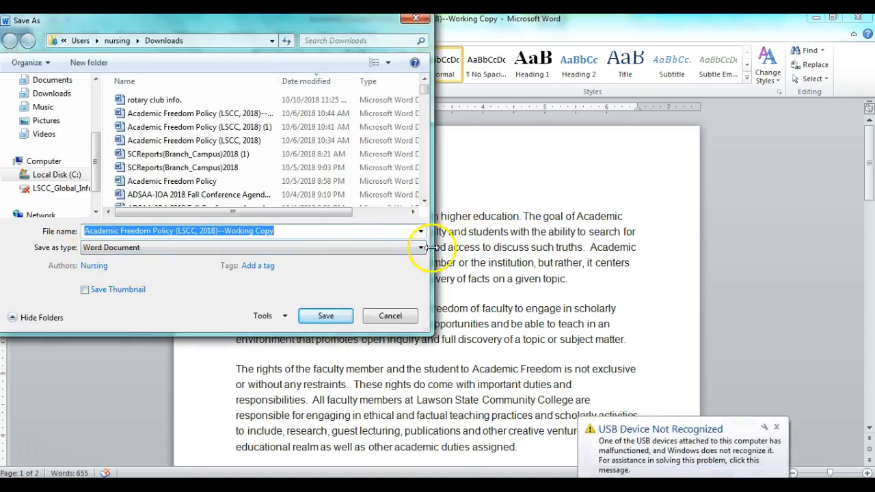
left_click(777, 427)
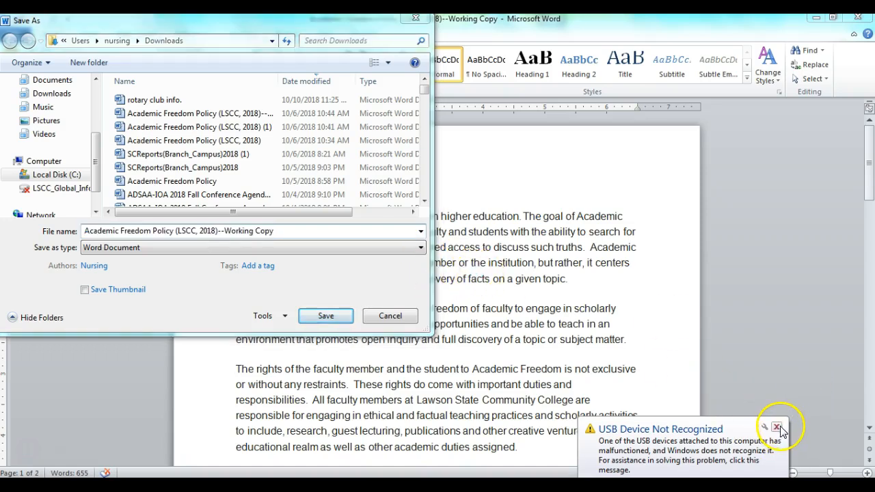
left_click(422, 248)
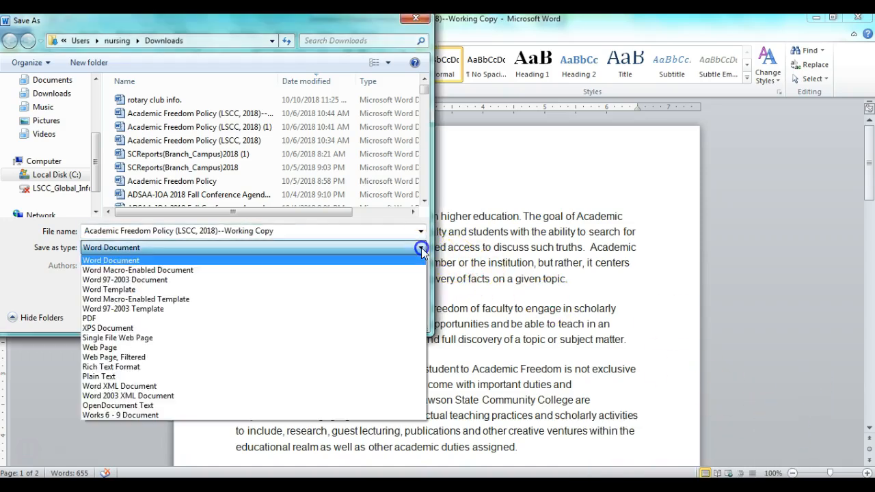
left_click(260, 317)
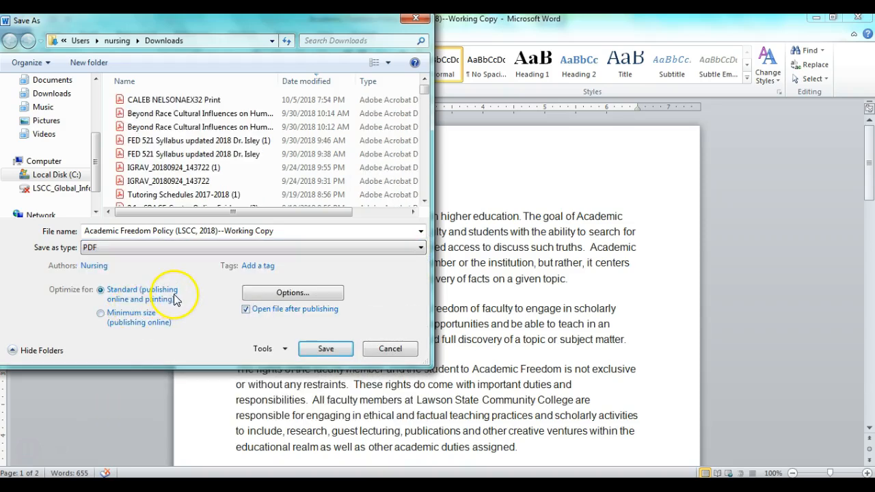
left_click(328, 349)
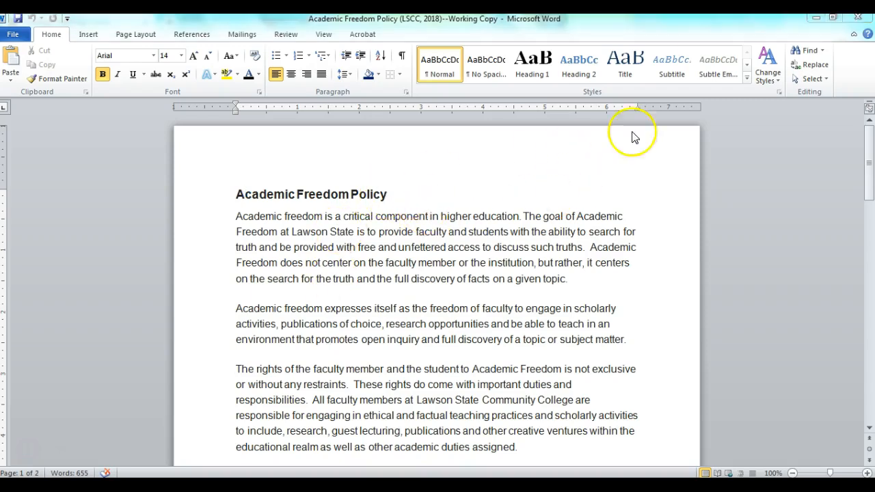
- Switch to Strategic Planning Online in the browser, putting the document windows away, and show the list of my accreditation standards
left_click(816, 19)
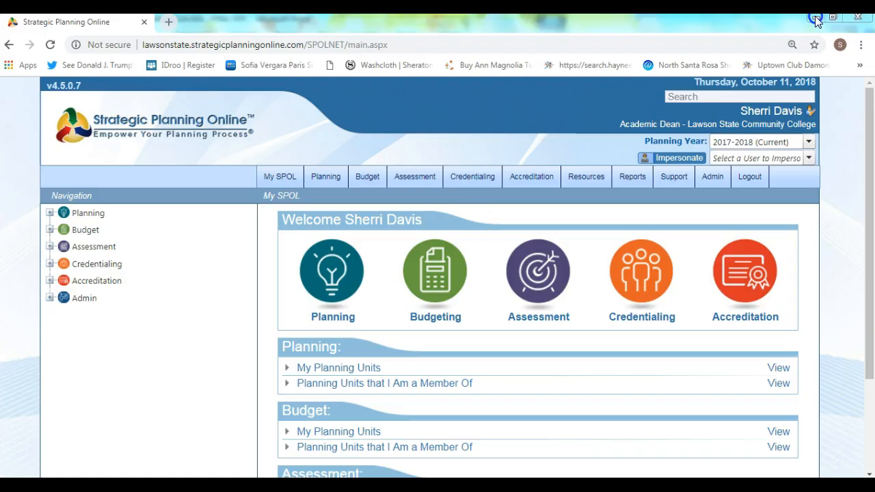
key("alt+Tab")
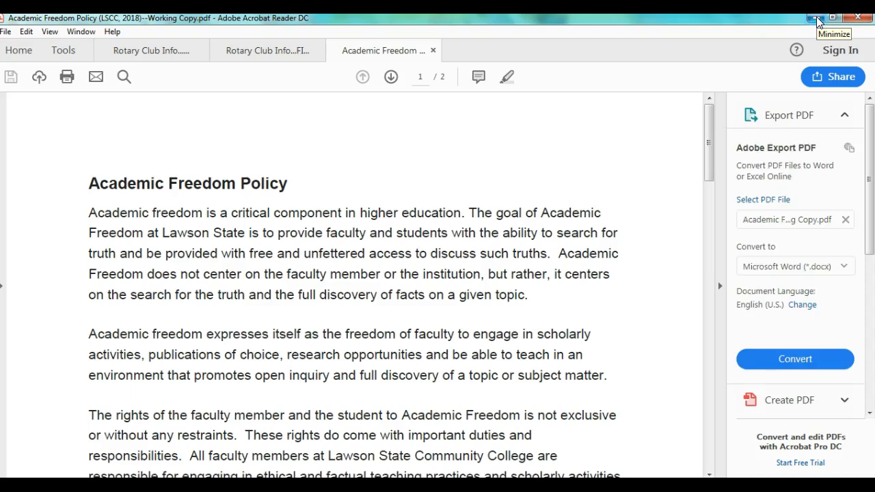
left_click(817, 19)
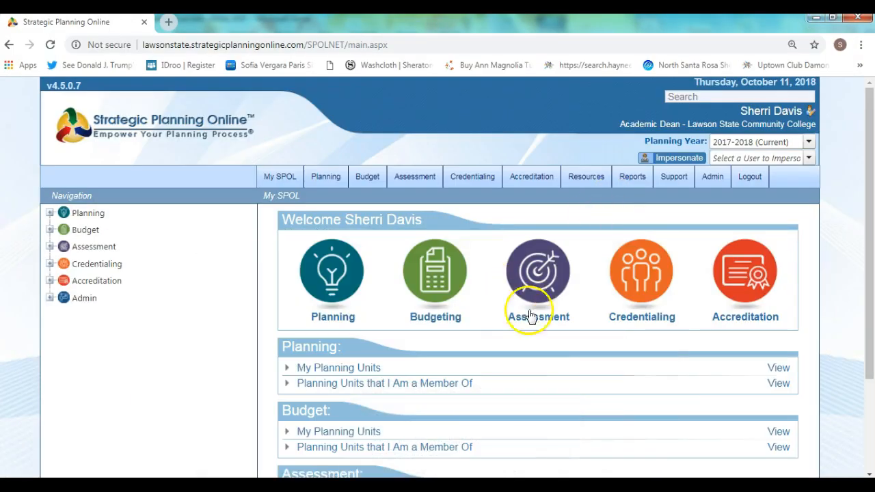
mouse_move(872, 141)
left_mouse_down()
mouse_move(868, 191)
mouse_move(870, 142)
left_mouse_up()
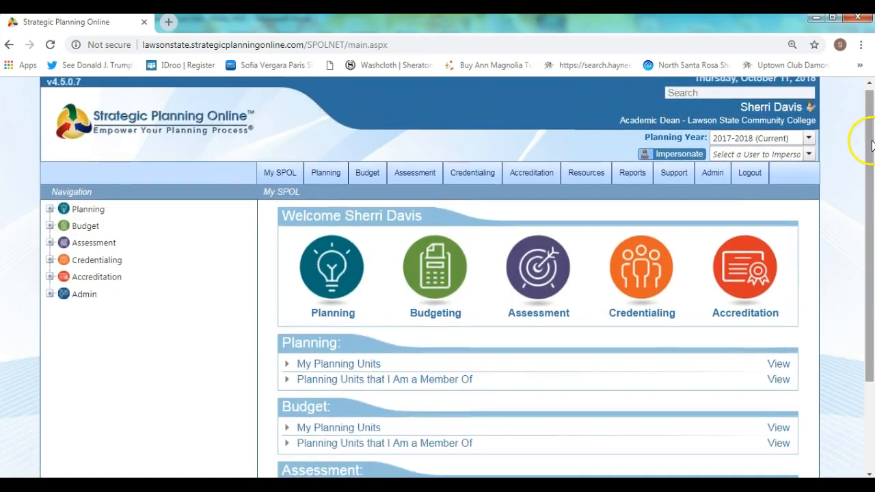
mouse_move(533, 179)
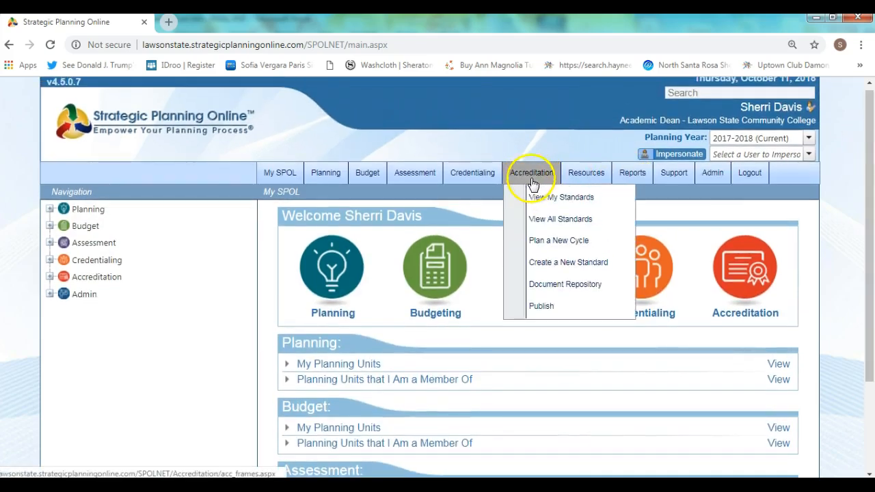
left_click(540, 199)
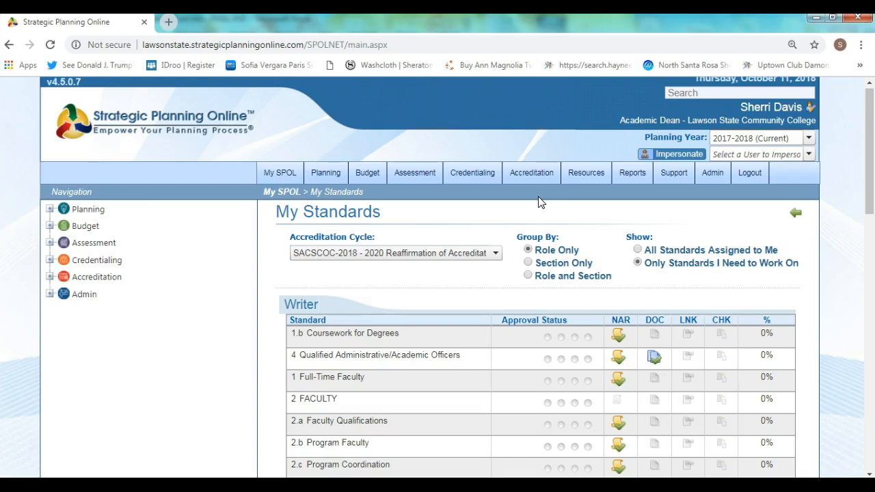
left_click_drag(869, 147, 874, 435)
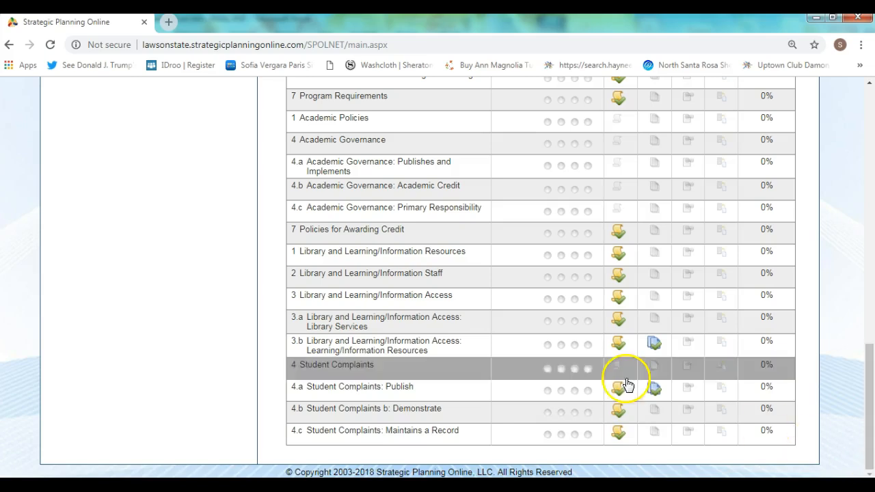
double_click(378, 390)
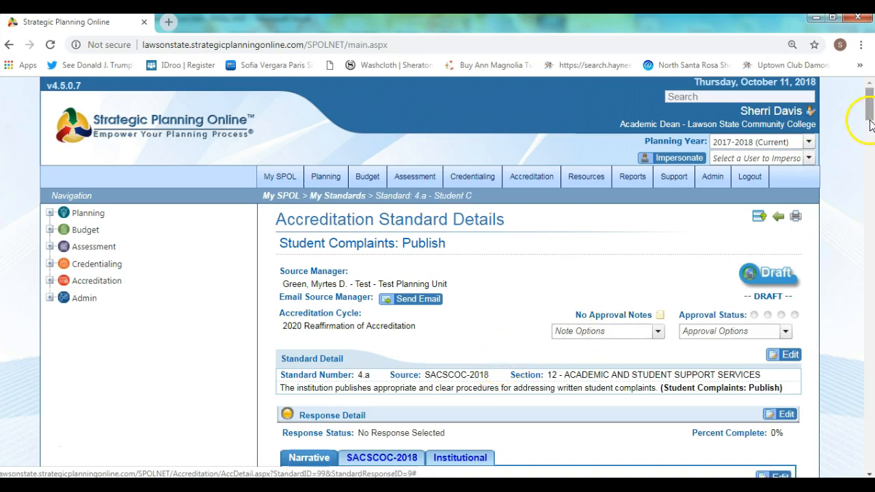
mouse_move(868, 104)
left_mouse_down()
mouse_move(871, 112)
mouse_move(872, 96)
left_mouse_up()
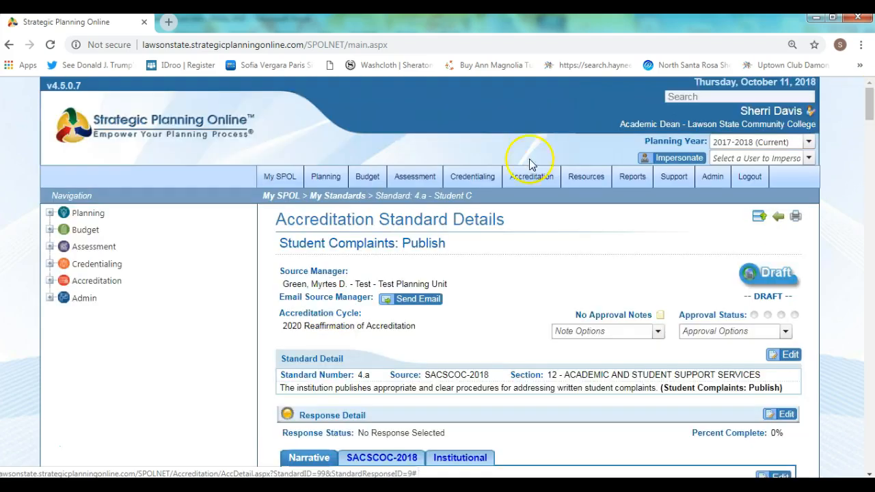
mouse_move(531, 177)
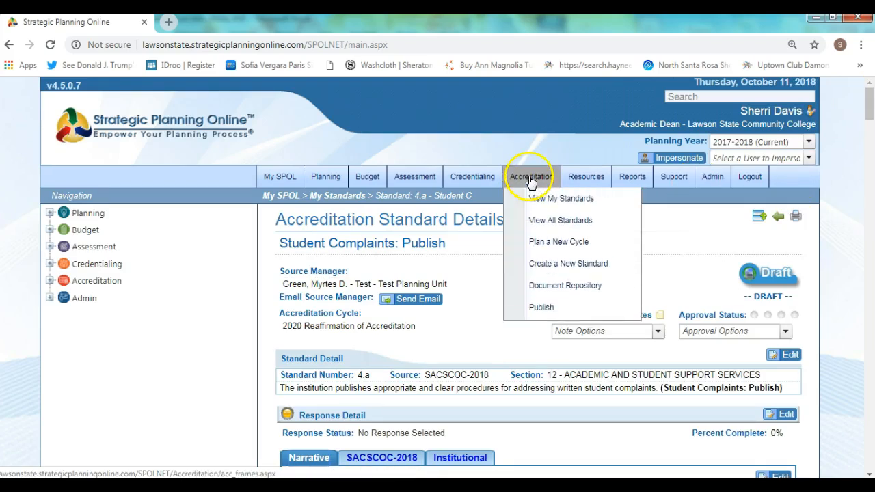
left_click(556, 200)
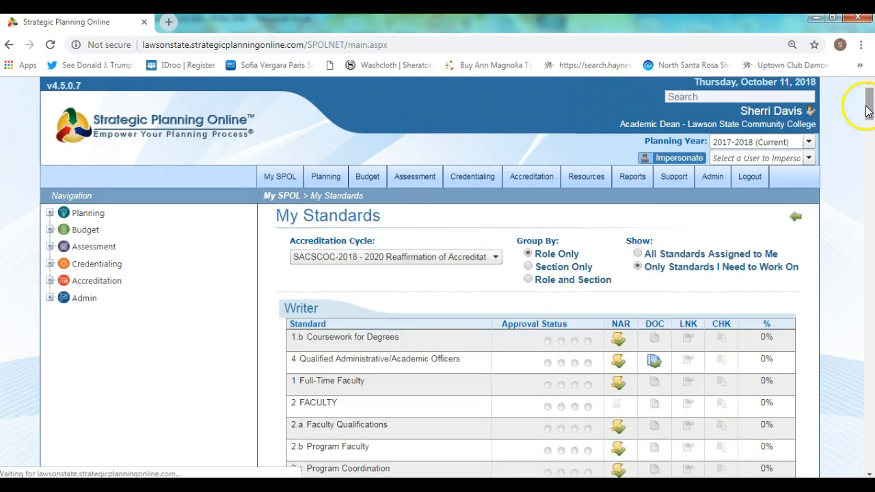
- Open the details of standard 4 Academic Freedom and review its compliance narrative
left_click_drag(868, 109, 872, 122)
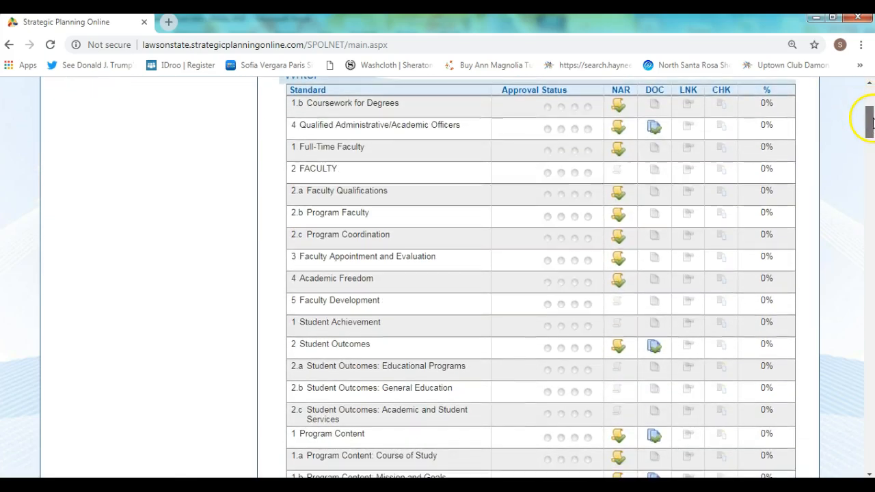
double_click(346, 282)
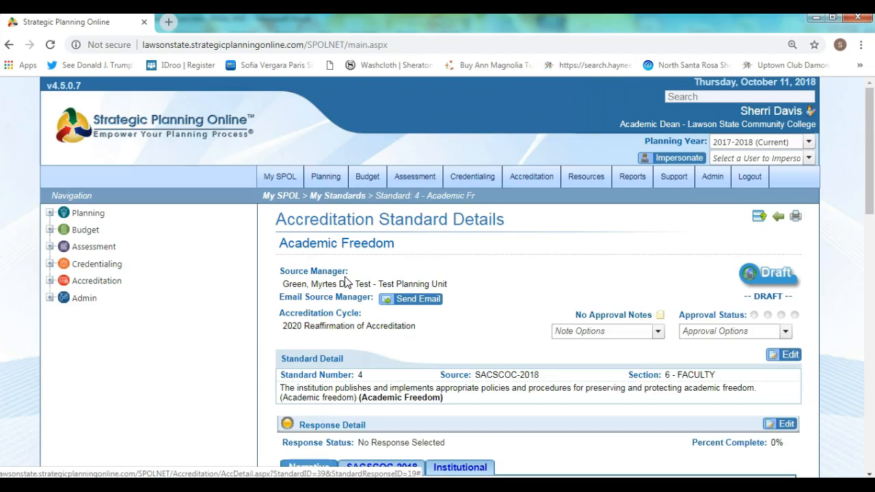
left_click_drag(870, 108, 874, 173)
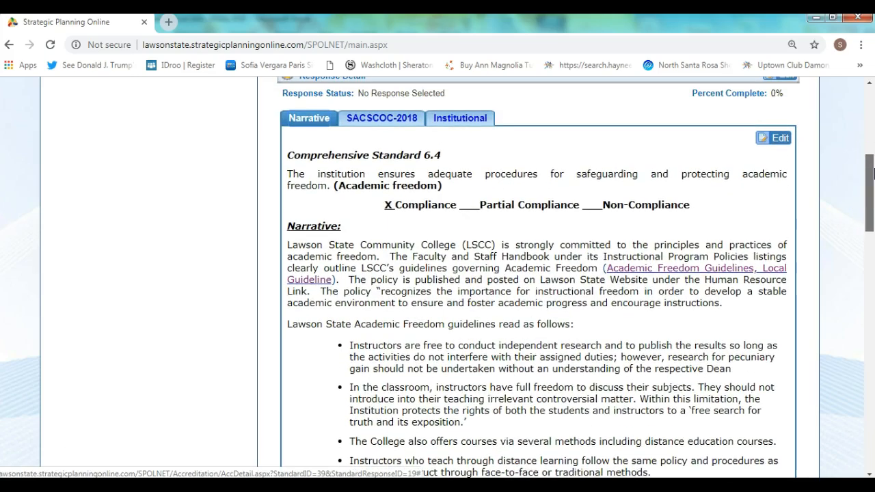
left_click_drag(868, 179, 865, 197)
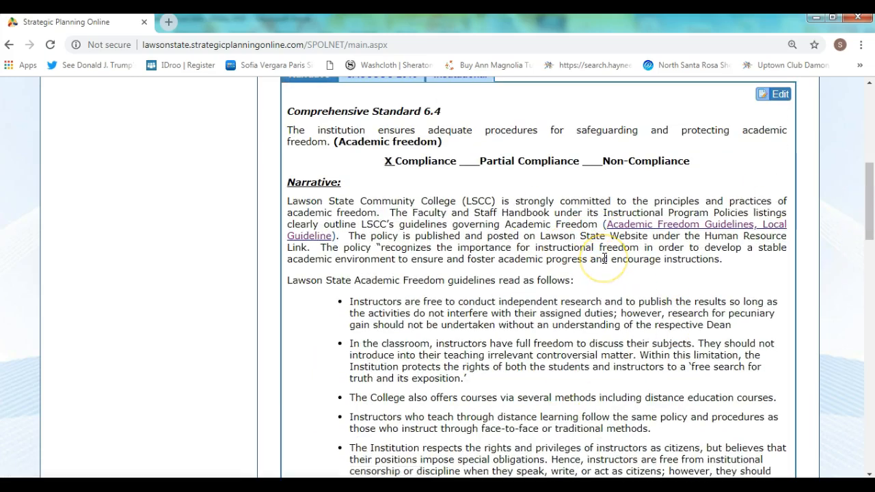
- Start adding a document to the Academic Freedom standard's PDF upload section, bringing up the accreditation document library
left_click_drag(862, 231, 871, 368)
left_click(780, 368)
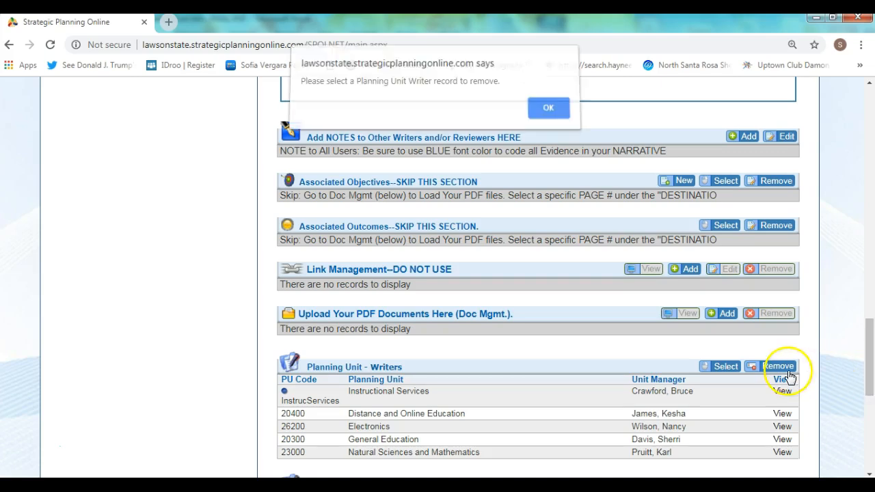
left_click(548, 119)
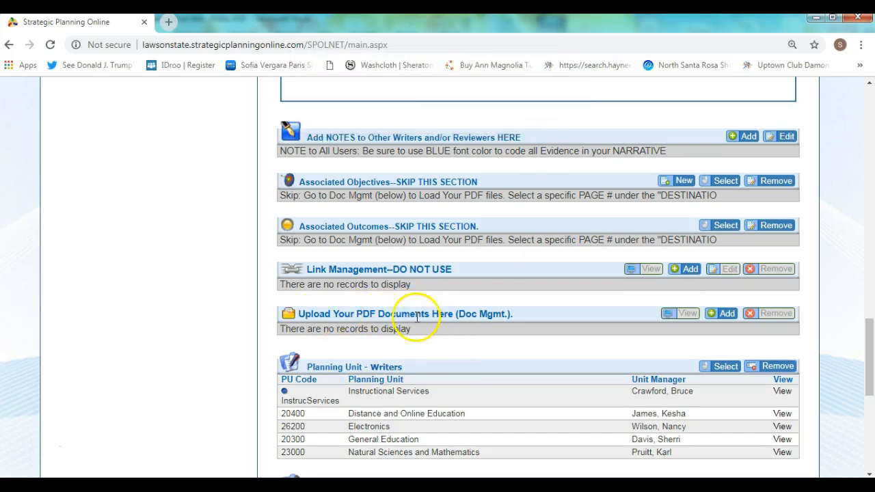
left_click(715, 316)
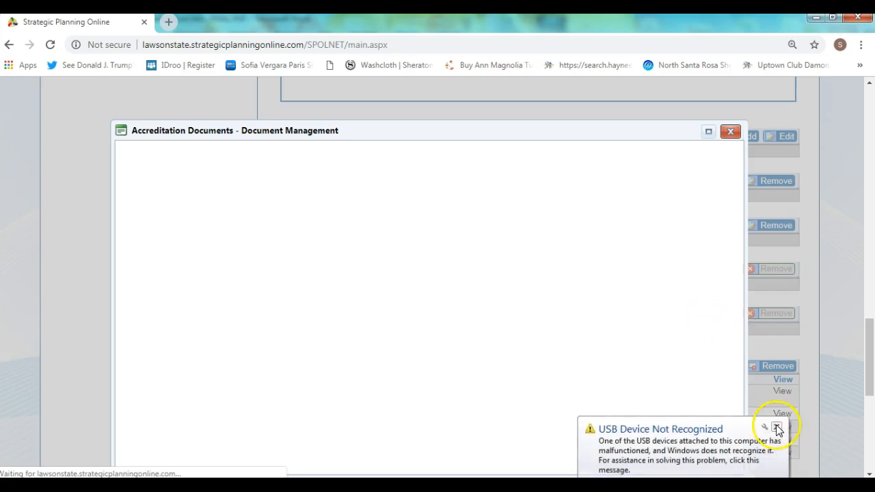
left_click(777, 426)
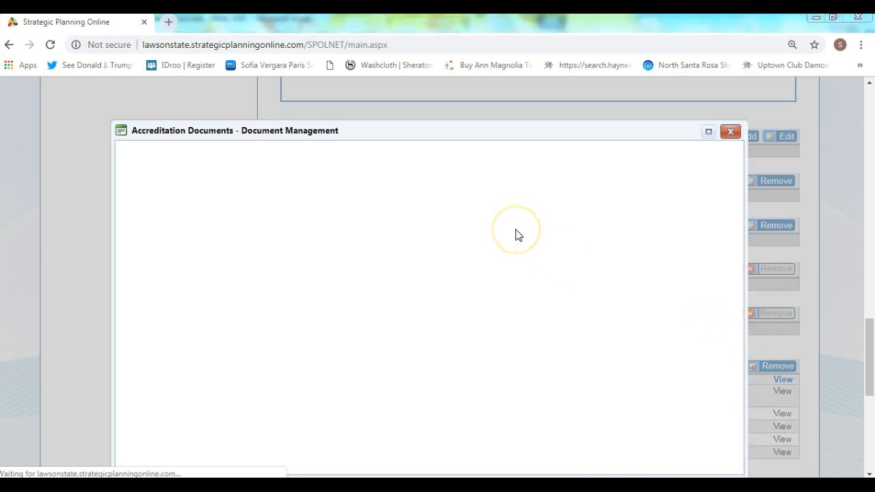
left_click(393, 248)
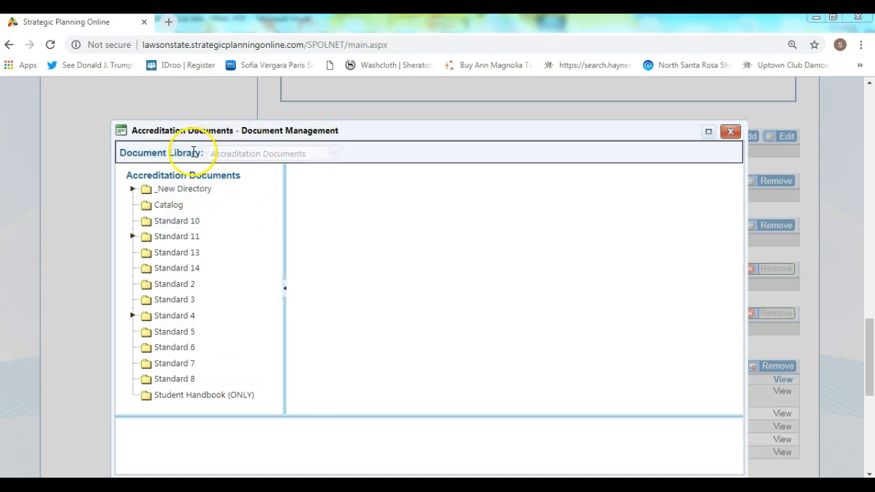
- Upload the Academic Freedom Policy (LSCC, 2018)--Working Copy PDF from Downloads into the Standard 4 folder and close the document library
left_click(196, 192)
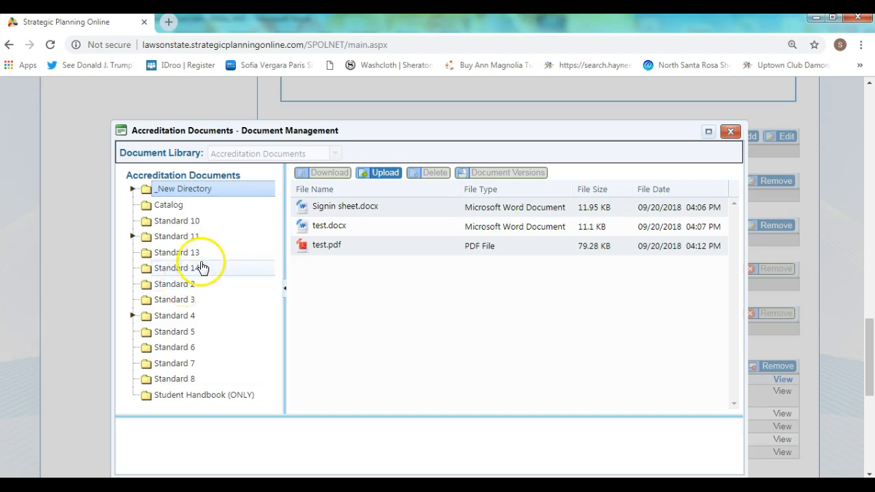
left_click(183, 317)
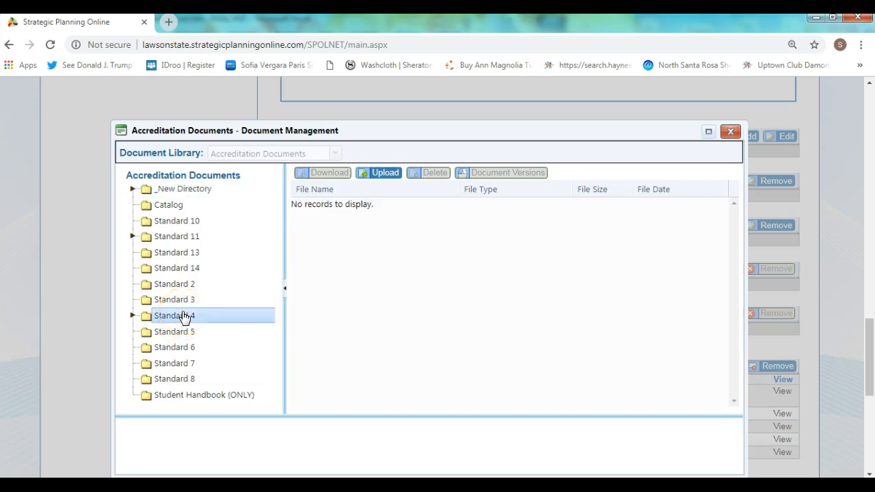
left_click(367, 175)
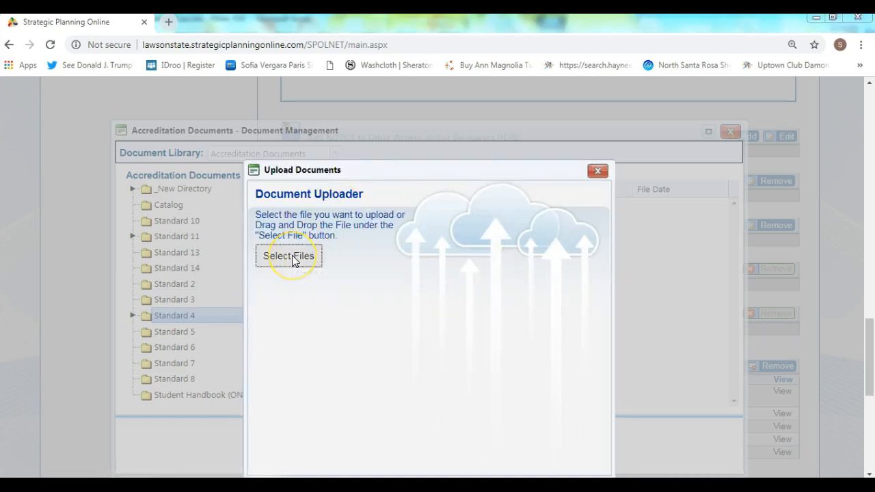
left_click(291, 256)
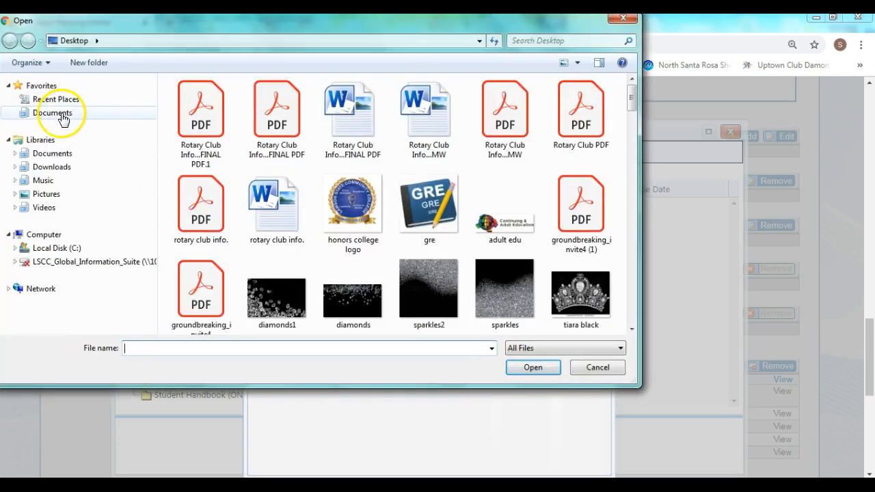
left_click(61, 168)
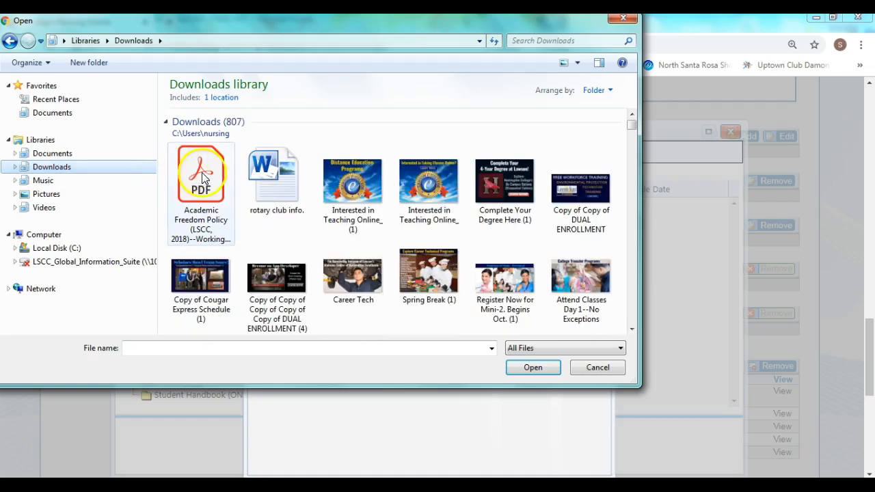
left_click(203, 176)
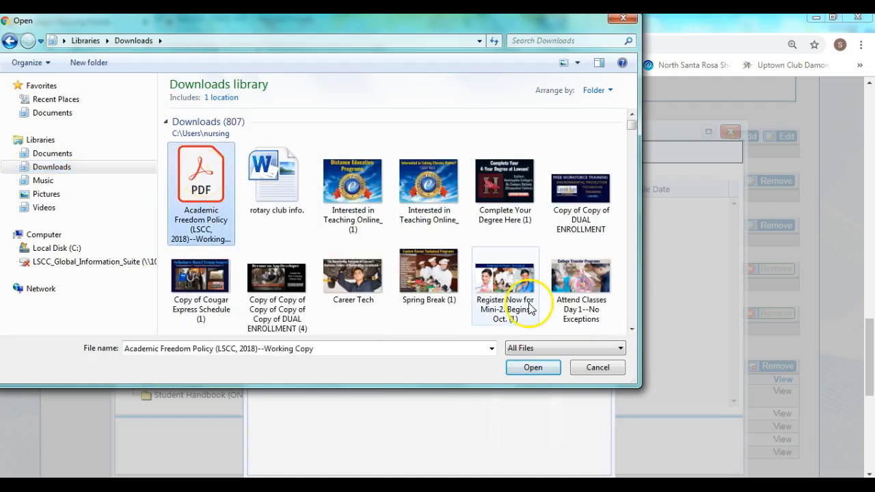
left_click(535, 369)
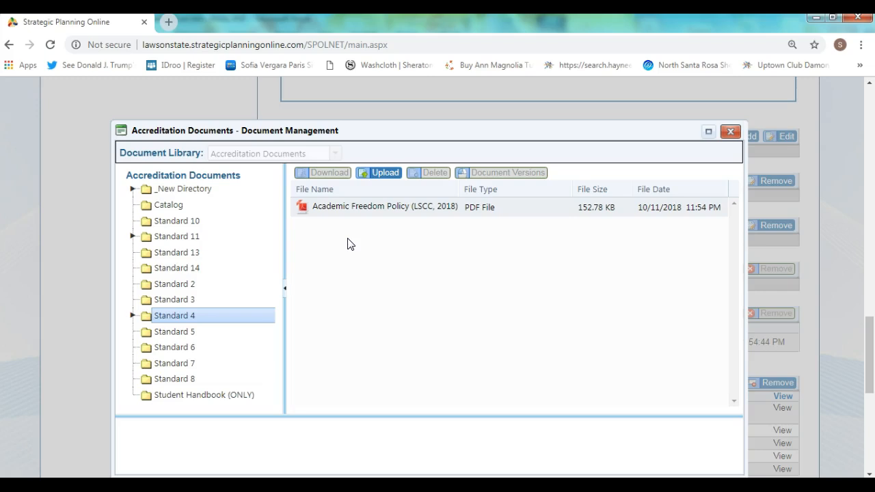
left_click(731, 134)
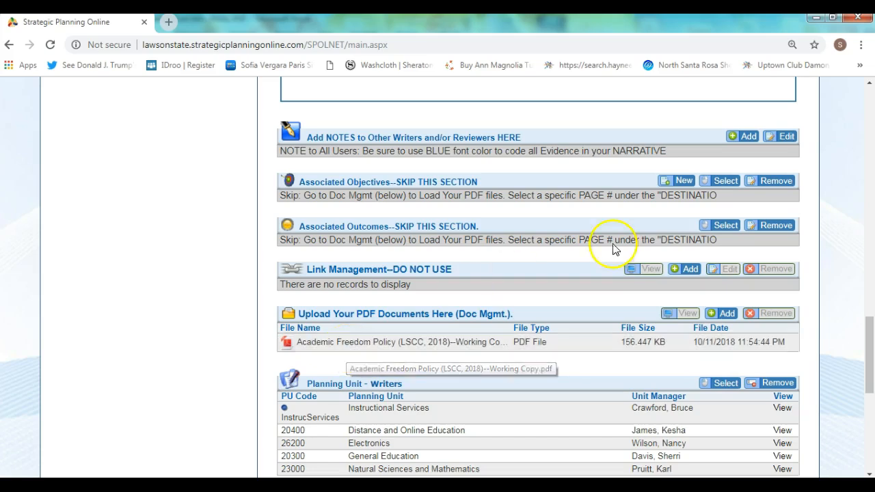
- Compare the evidence links in the Academic Freedom narrative with the PDF upload section, and review the available Accreditation options
left_click_drag(868, 346, 843, 174)
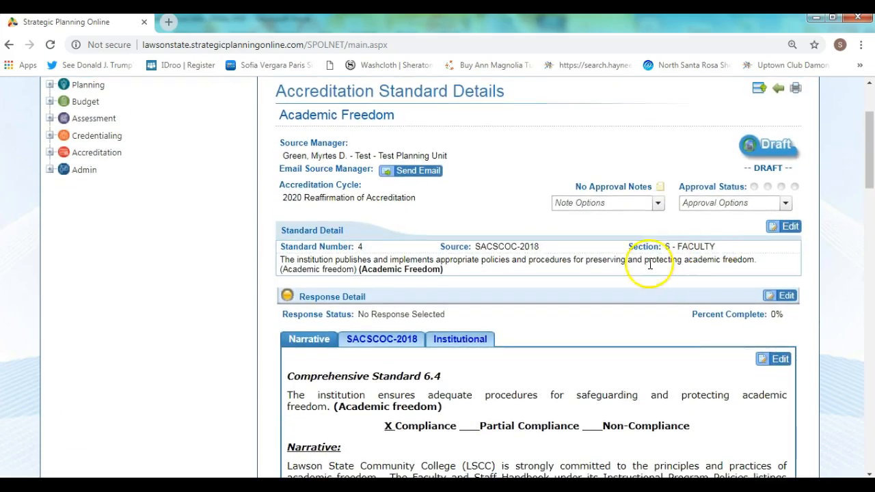
left_click_drag(867, 130, 872, 346)
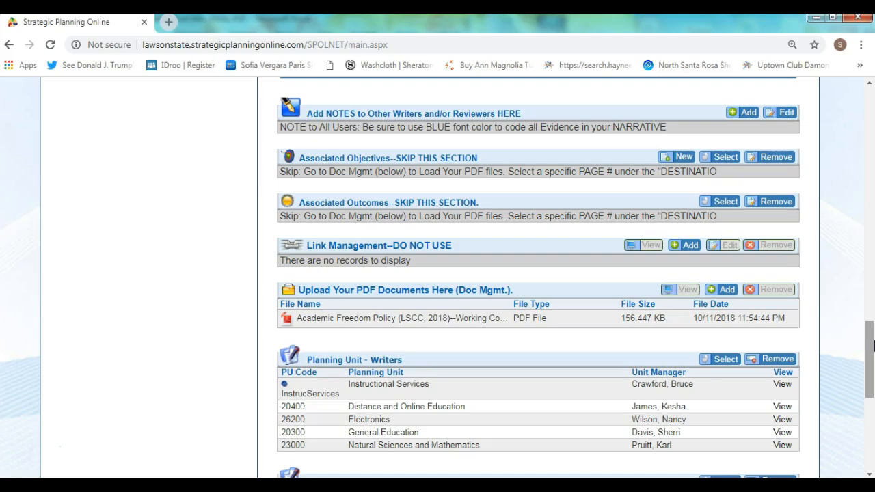
left_click_drag(873, 349, 853, 173)
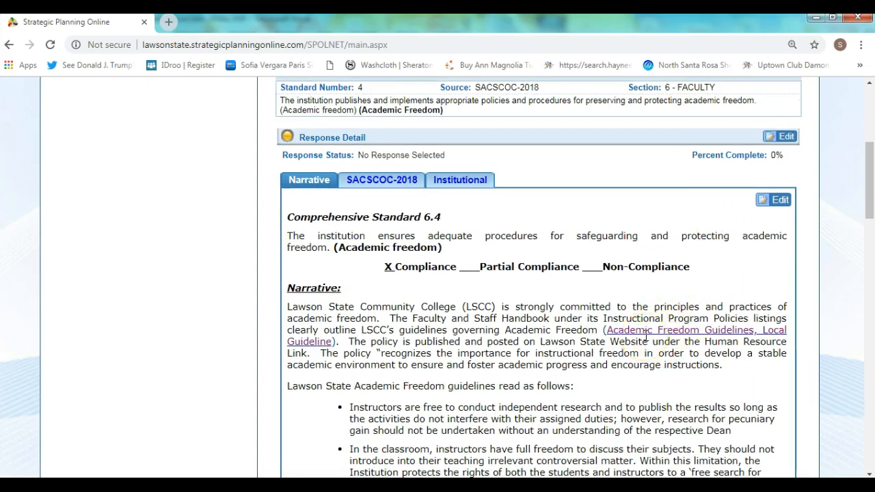
left_click_drag(873, 183, 874, 378)
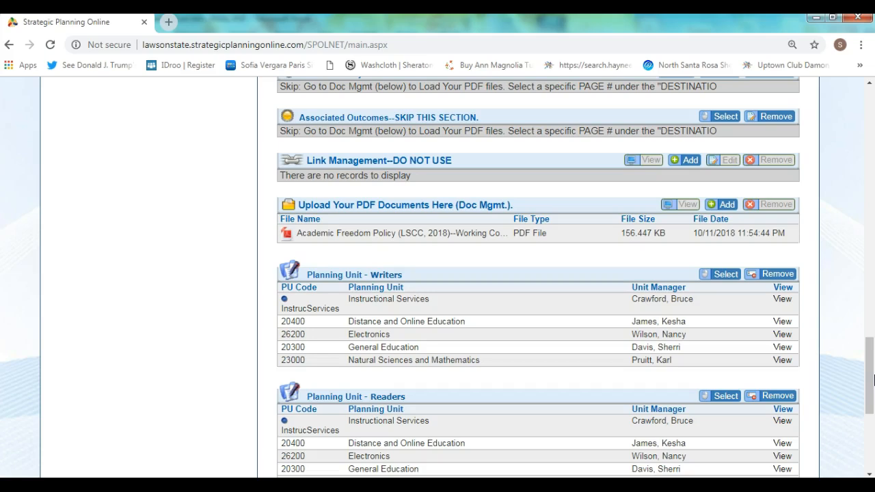
left_click_drag(873, 381, 870, 201)
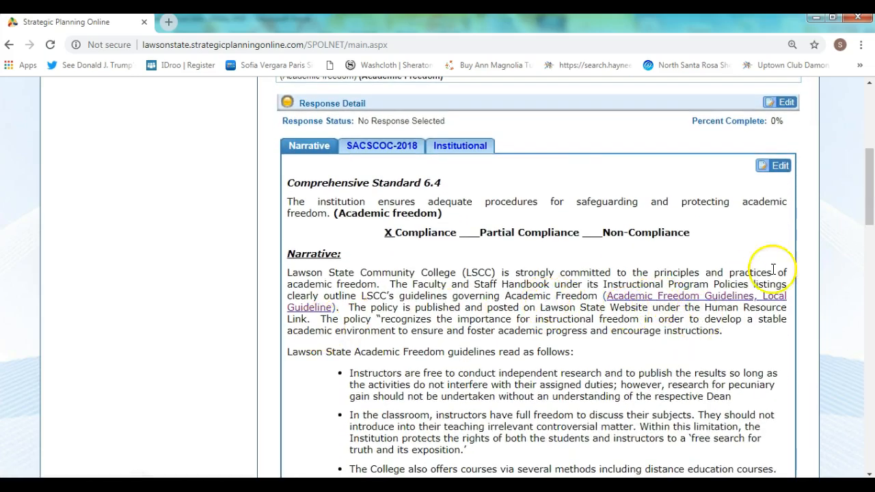
left_click_drag(870, 181, 861, 250)
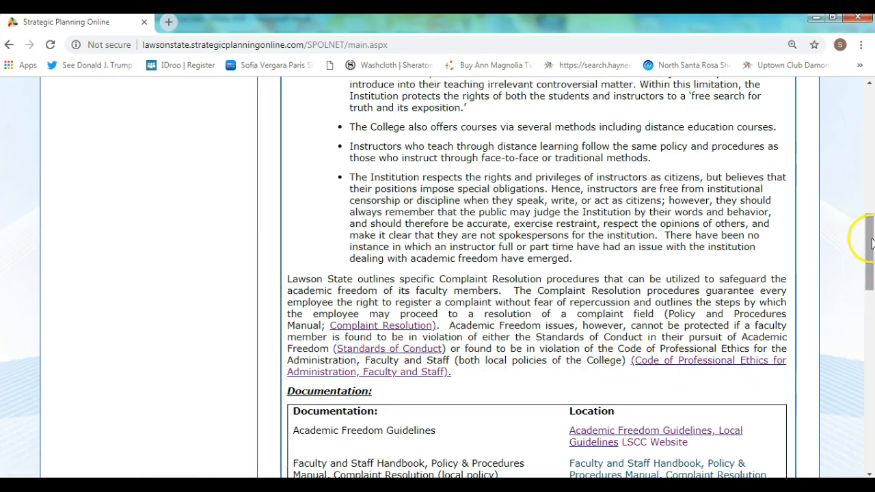
scroll(871, 188, "up", 1)
left_click_drag(870, 188, 867, 356)
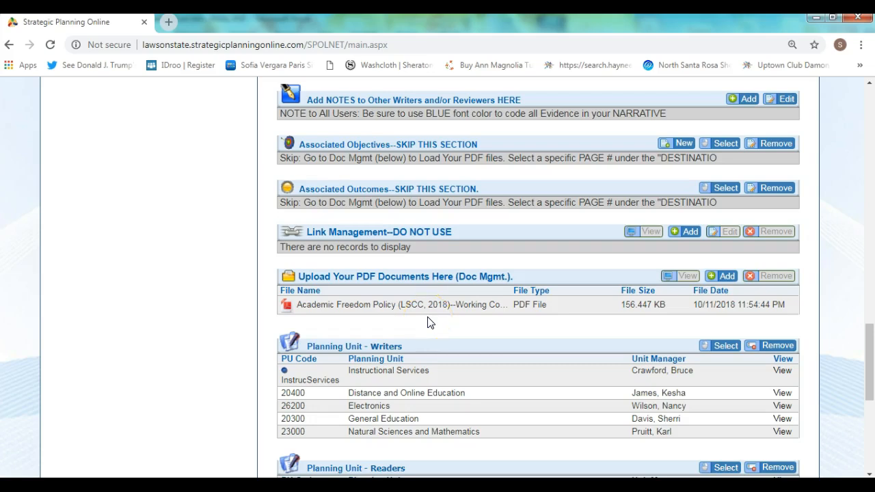
left_click_drag(871, 369, 869, 205)
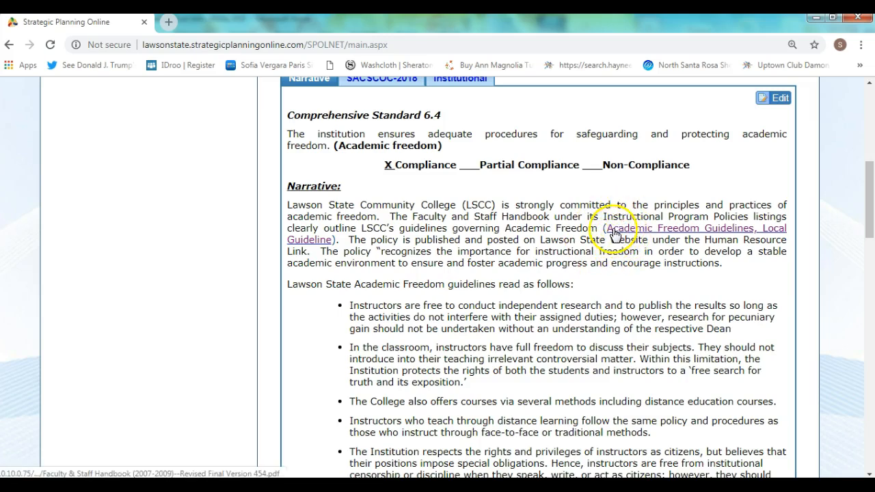
left_click_drag(870, 189, 871, 332)
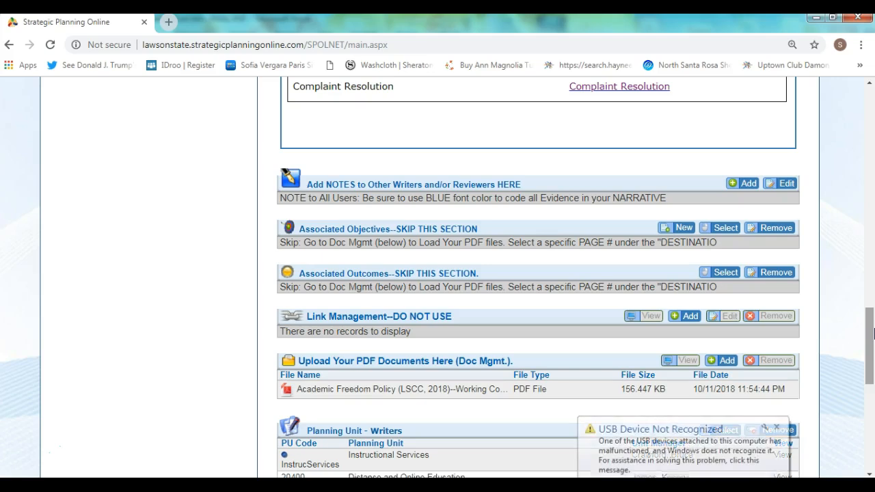
left_click(776, 426)
left_click_drag(871, 340, 870, 134)
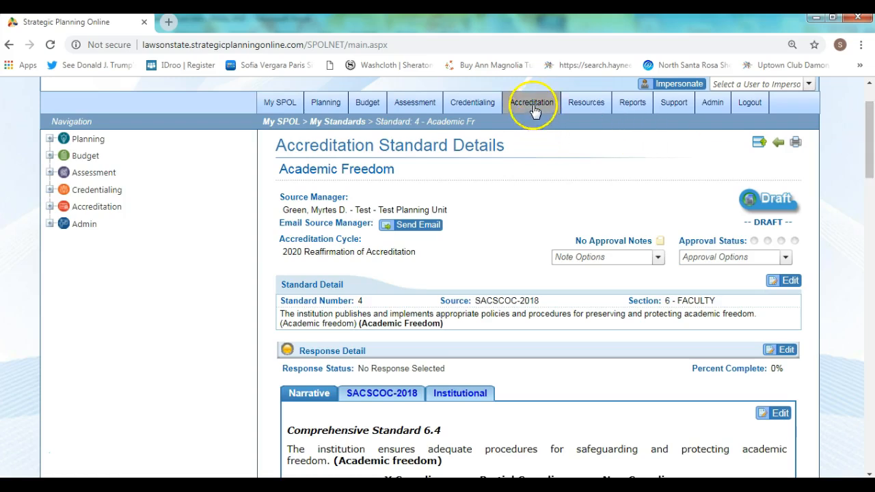
mouse_move(534, 107)
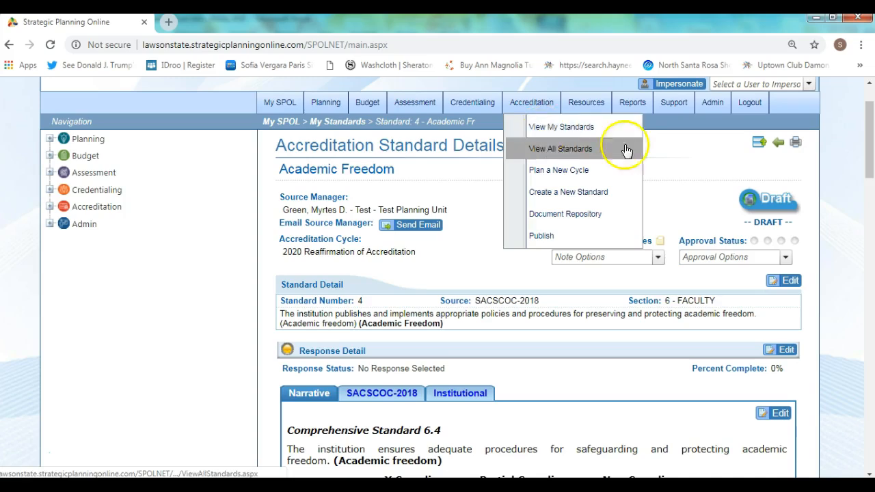
- Start adding another document to the Academic Freedom standard's PDF upload section, opening the document uploader for the Standard 6 folder
left_click_drag(869, 171, 870, 371)
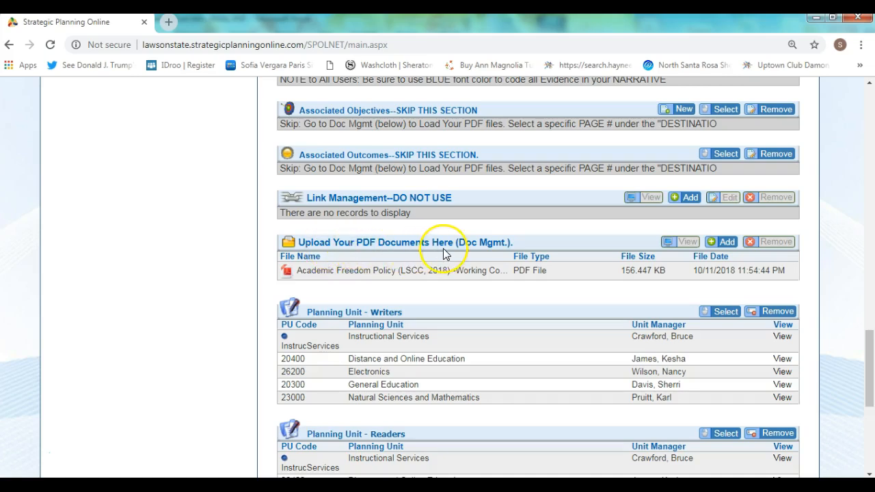
left_click(724, 242)
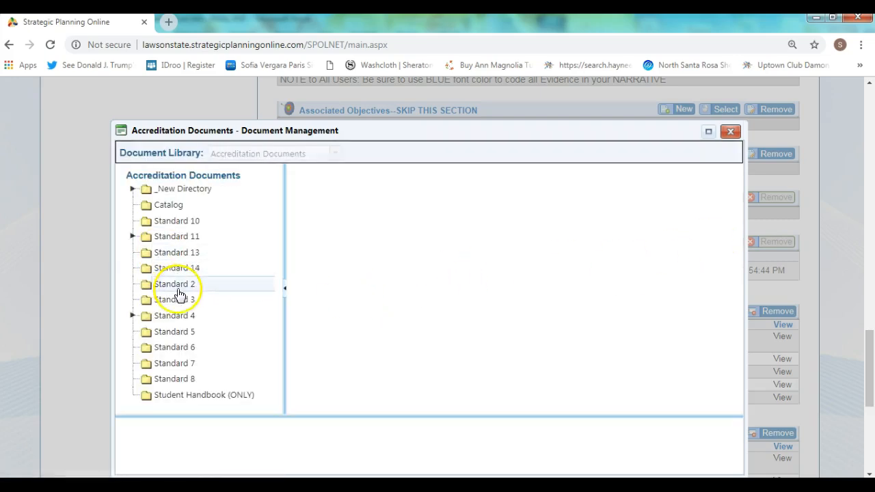
left_click(176, 350)
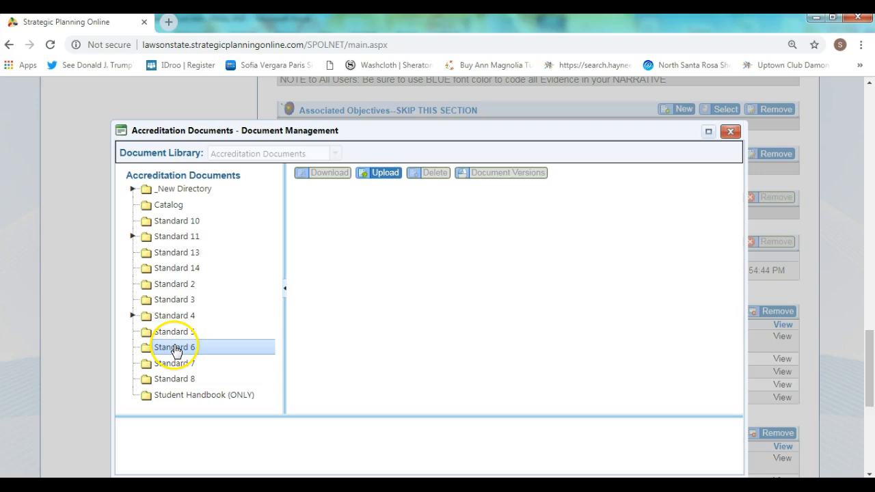
left_click(378, 175)
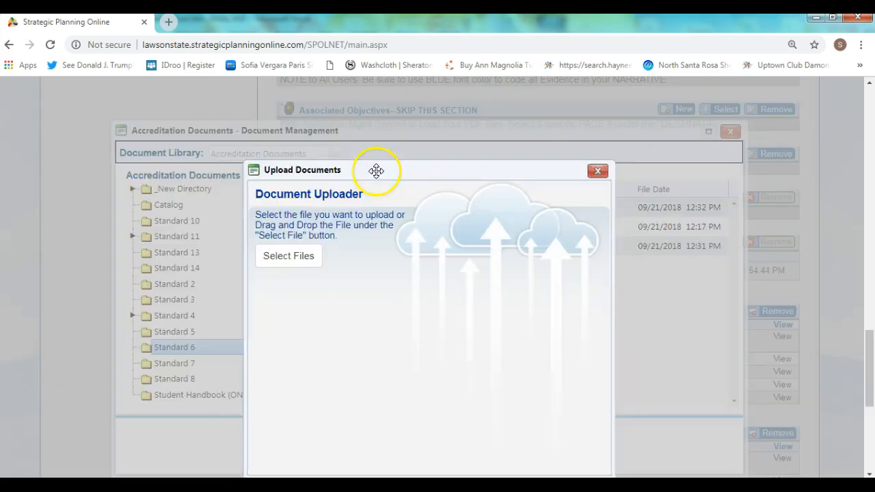
- Upload the Academic Freedom Policy (LSCC, 2018)--Working Copy PDF from Downloads, close the document library and select the newly added entry
left_click(295, 267)
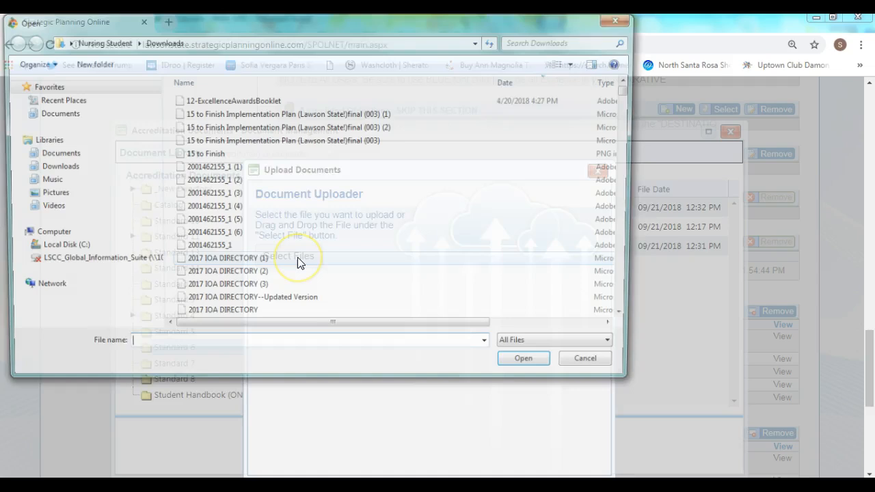
left_click(55, 168)
left_click(198, 175)
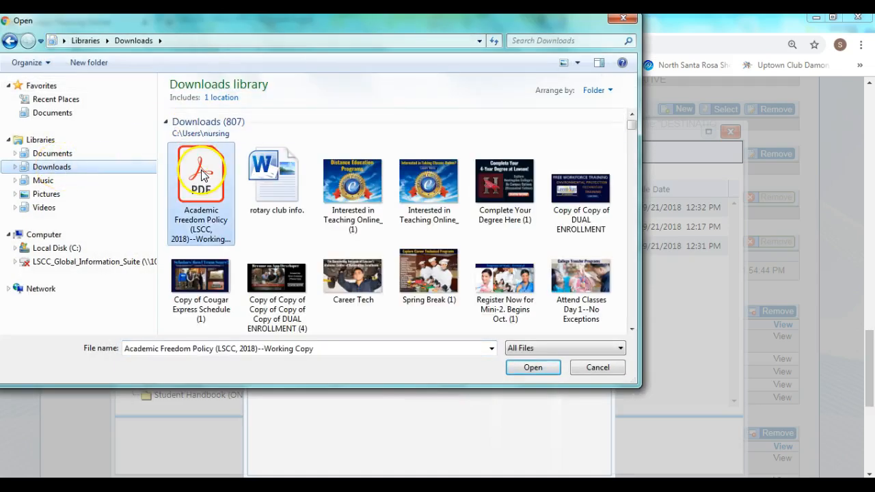
left_click(532, 367)
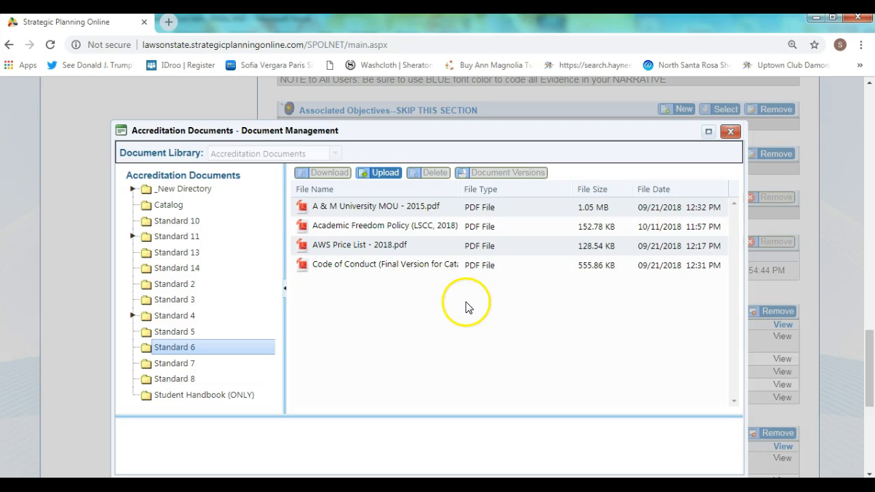
left_click(731, 132)
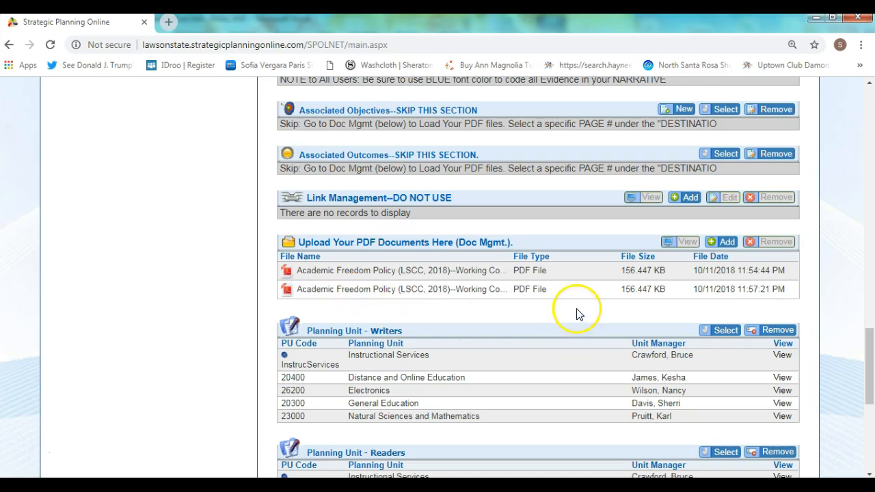
left_click(533, 296)
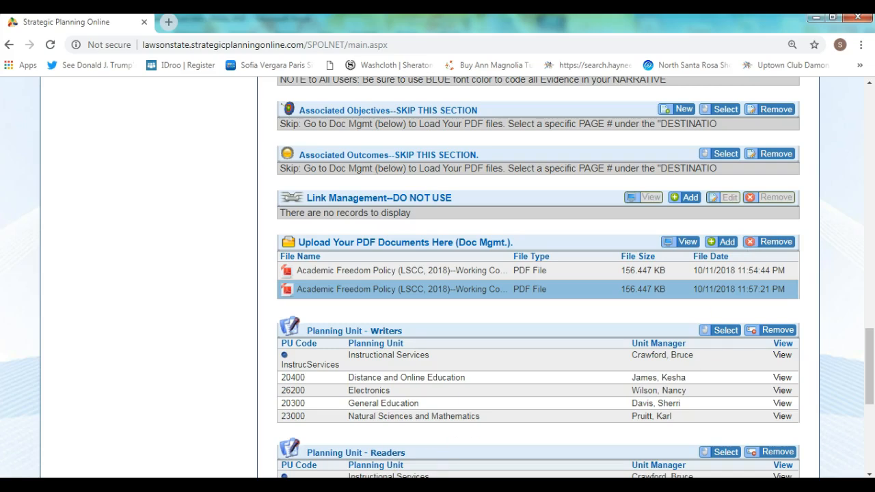
- Switch to the policy document in Microsoft Word and try to save it as a PDF in Downloads, replacing the existing file
mouse_move(376, 484)
left_click(518, 438)
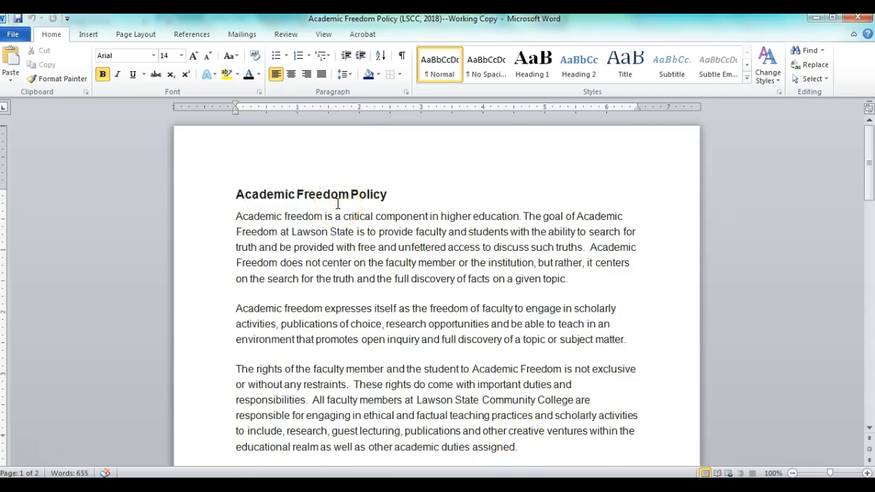
left_click(13, 34)
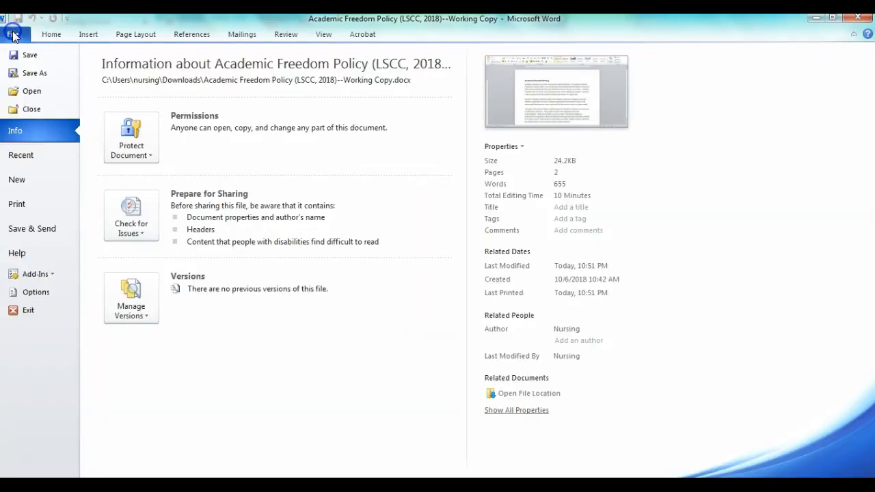
left_click(34, 73)
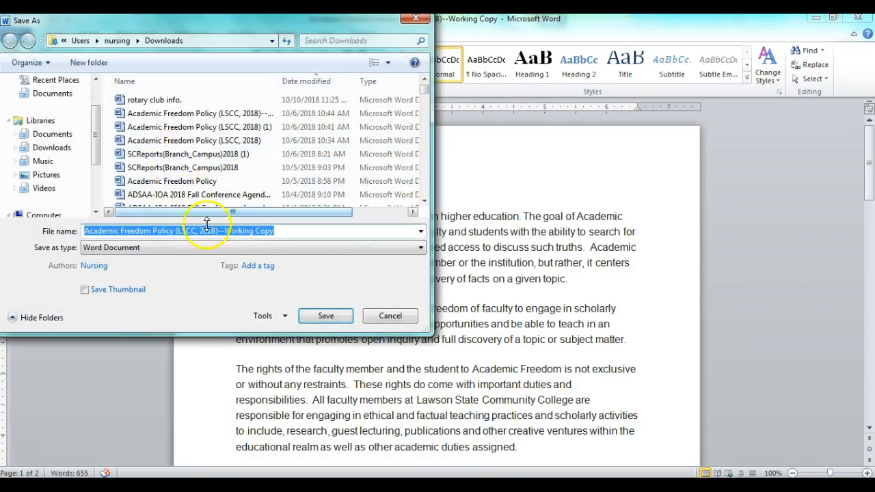
left_click(420, 247)
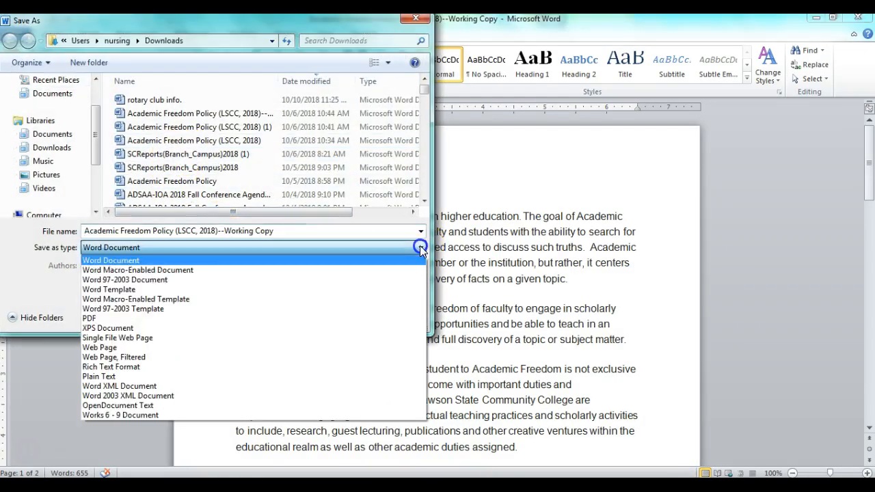
left_click(251, 319)
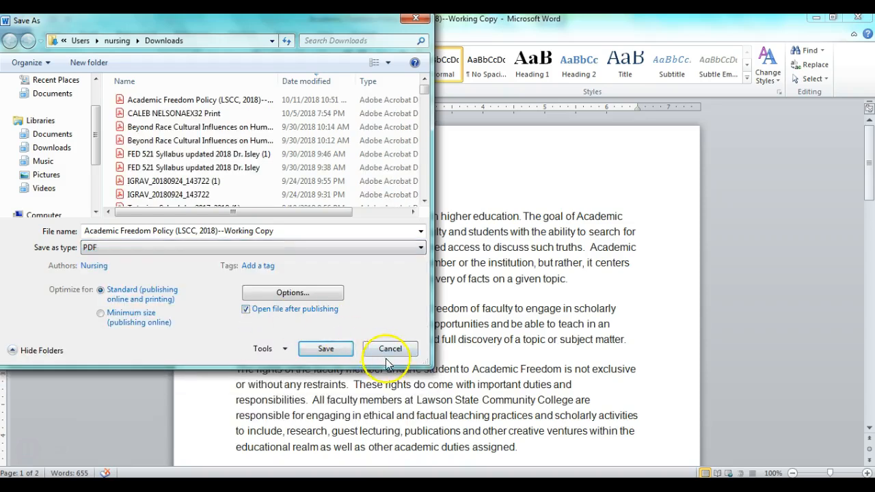
left_click(342, 350)
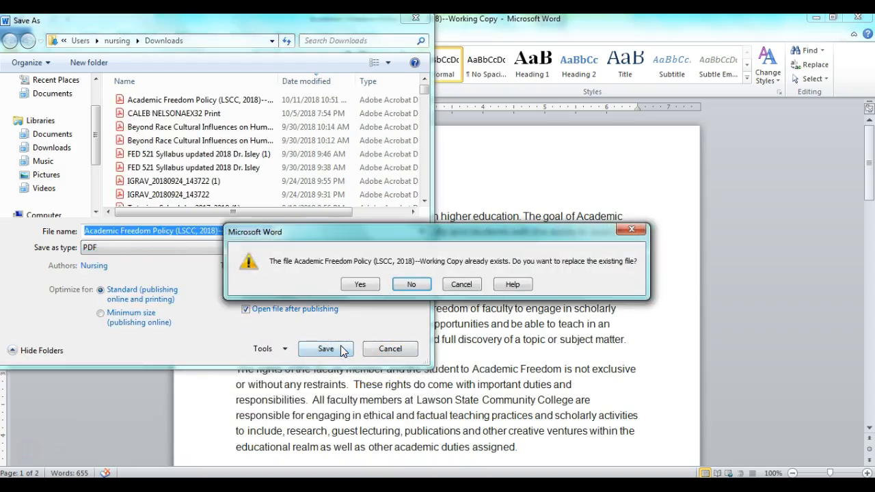
left_click(362, 285)
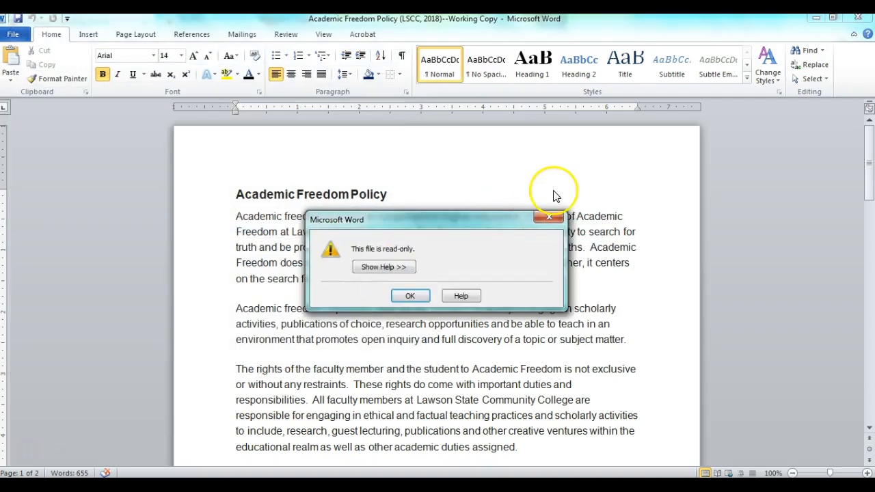
left_click(549, 218)
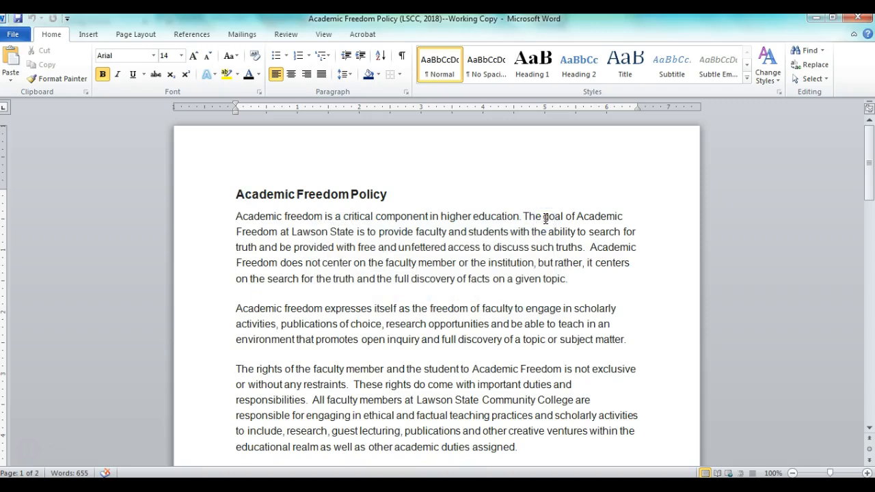